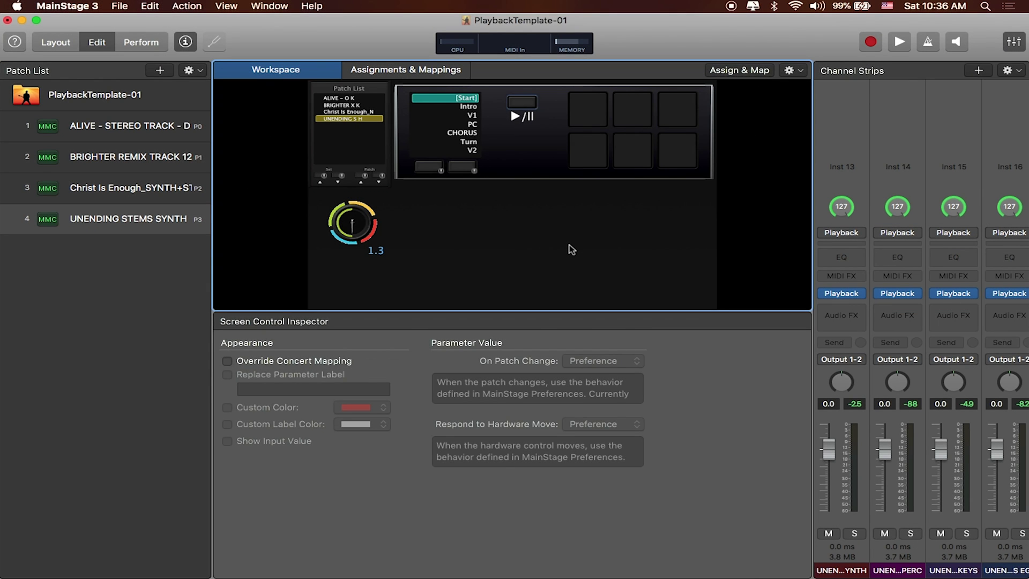
- Deselect the screen control so the inspector reads Nothing selected
left_click(570, 246)
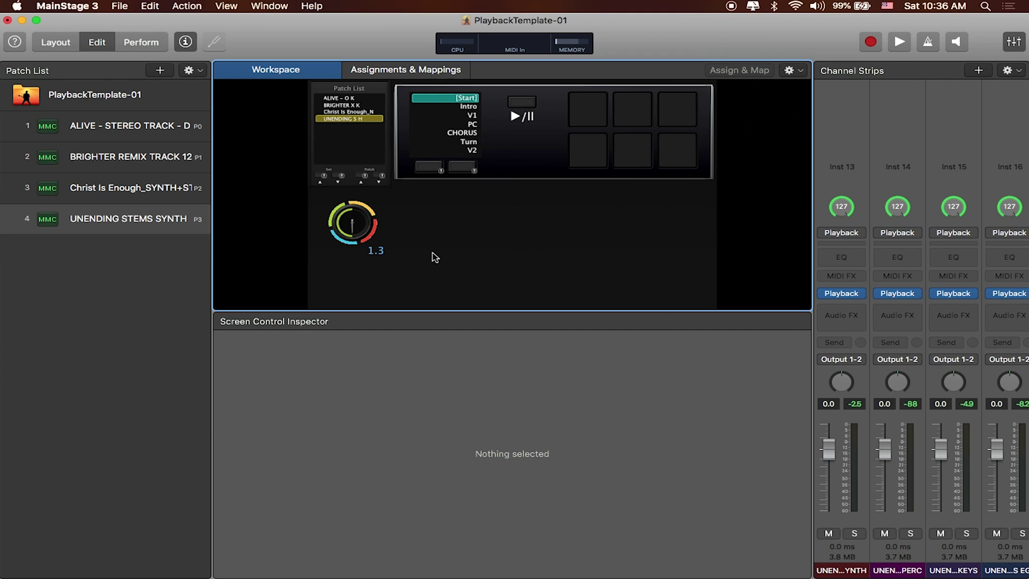
- Set audio output to Loop Community Track Rig at 44.1 kHz, apply, and close Preferences
key("super+comma")
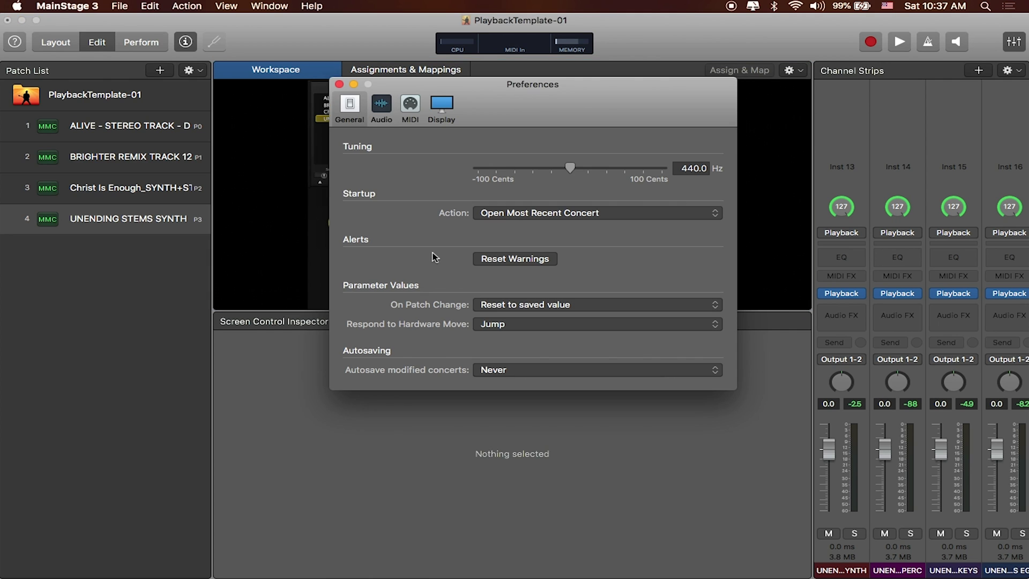
left_click(70, 8)
mouse_move(83, 43)
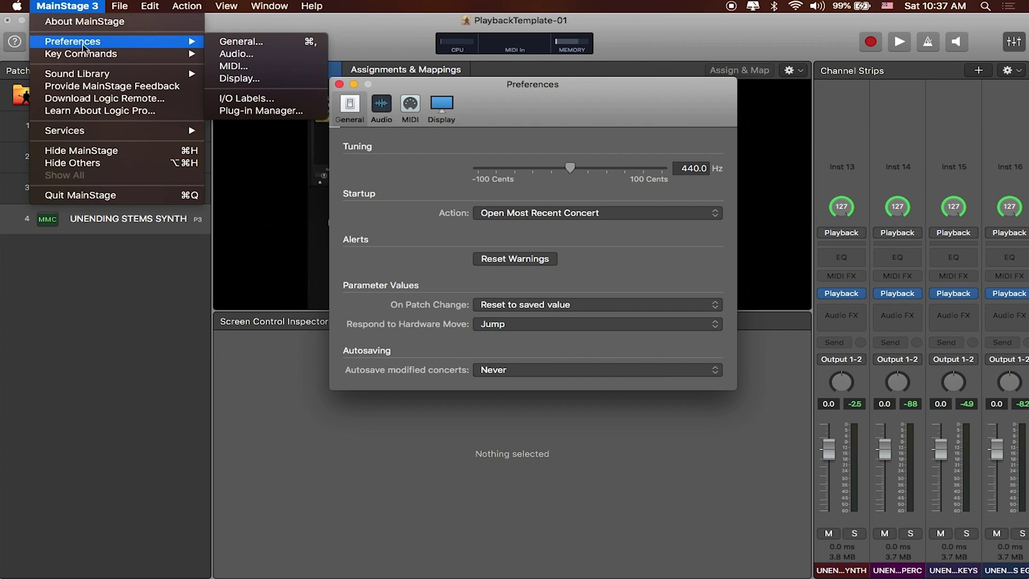
left_click(259, 52)
left_click_drag(520, 108, 444, 87)
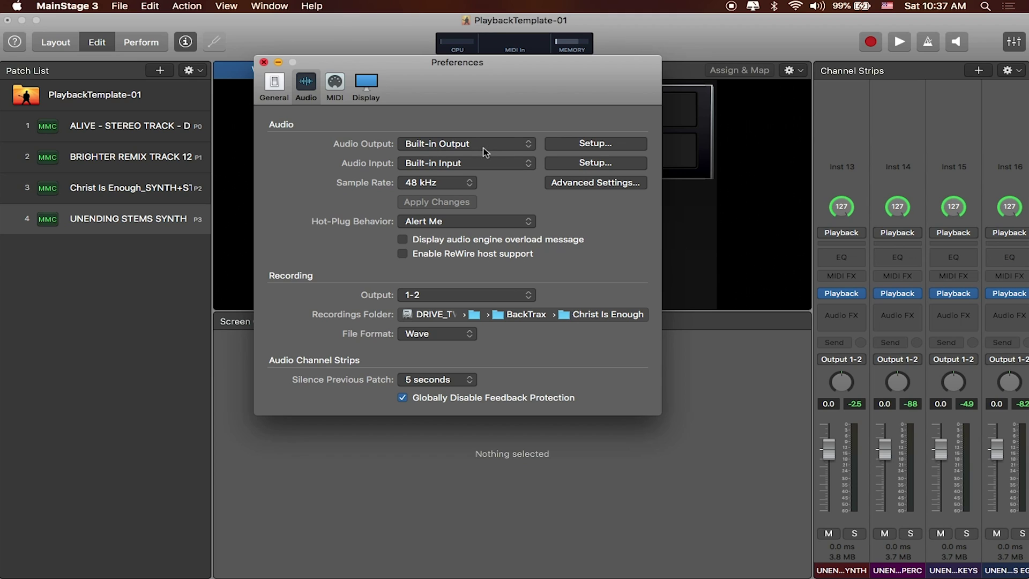
left_click(525, 148)
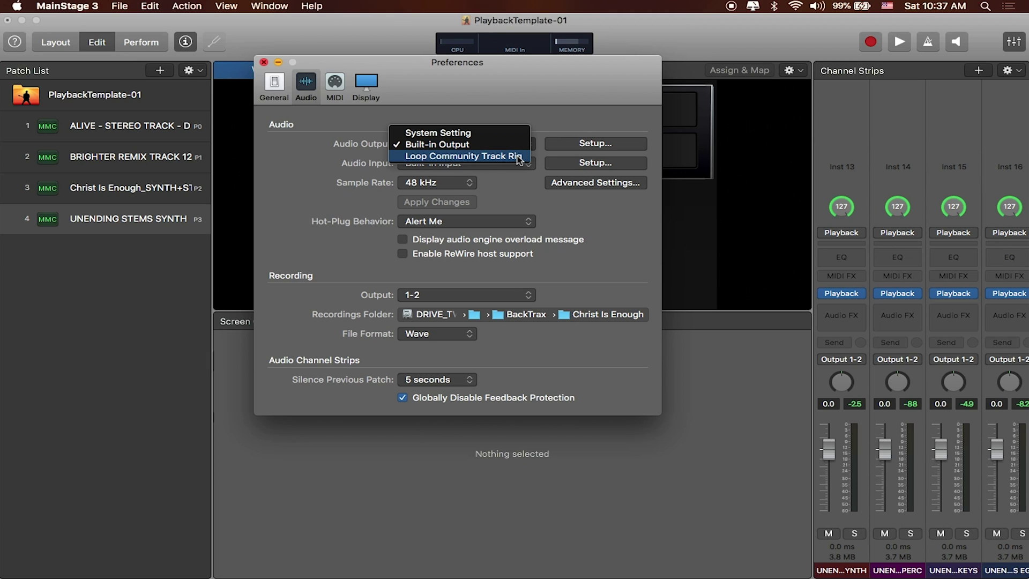
left_click(512, 156)
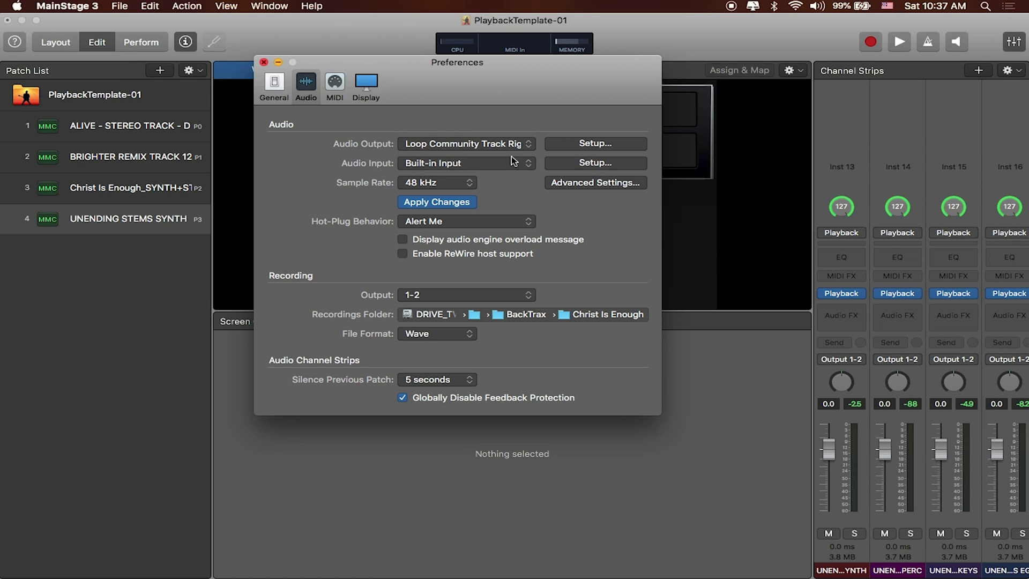
left_click(468, 186)
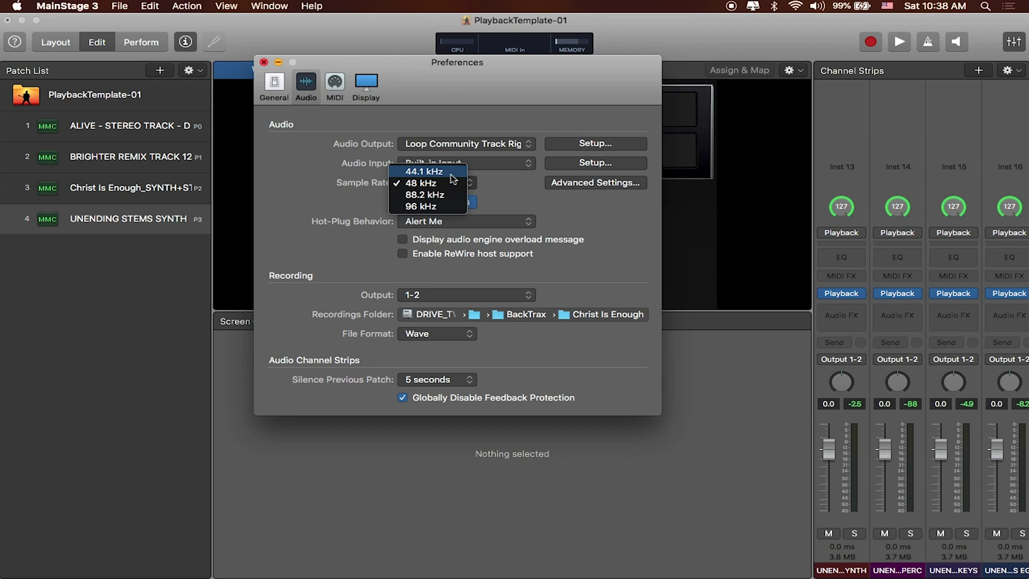
left_click(453, 172)
left_click(455, 200)
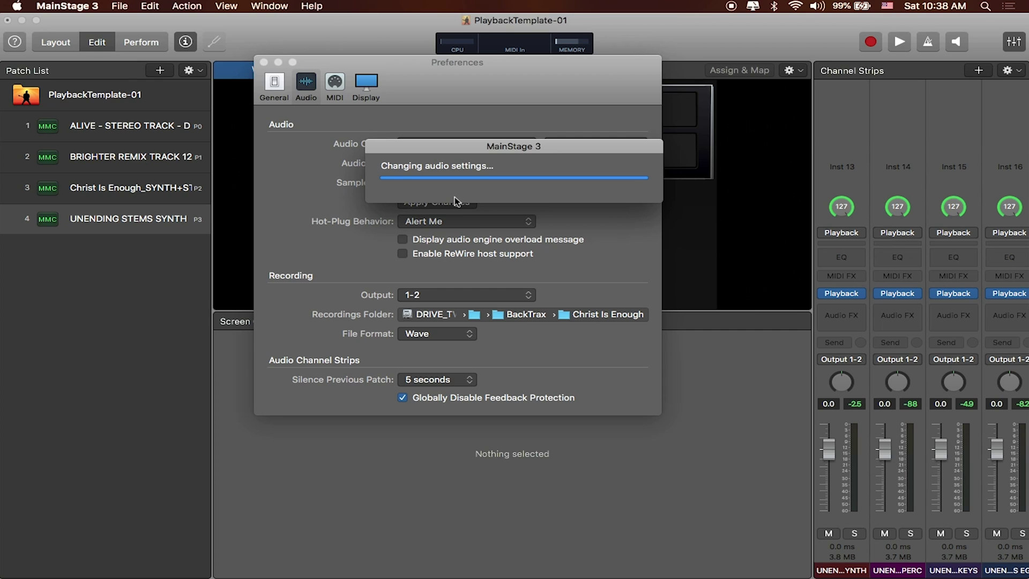
left_click(263, 63)
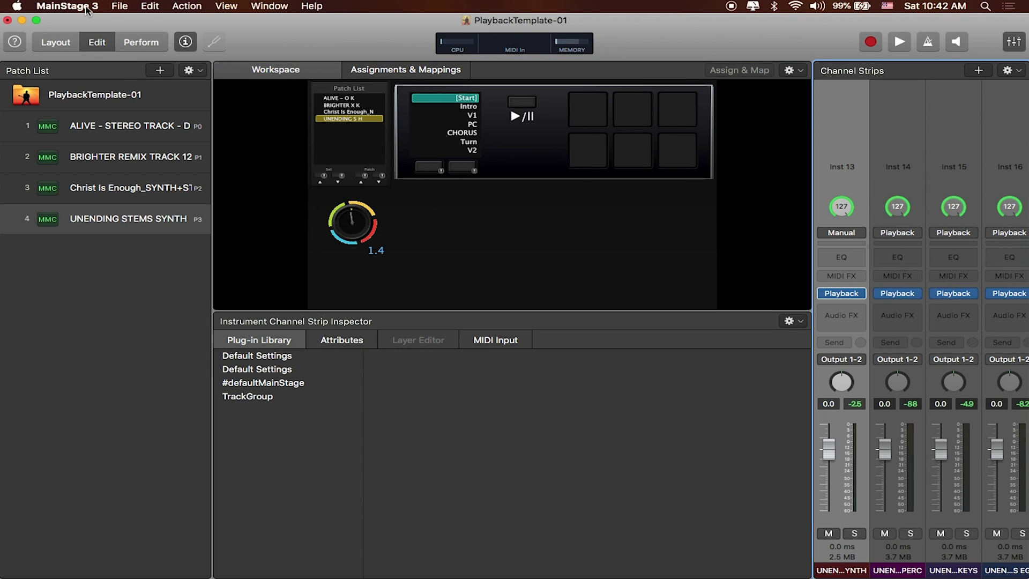
- In I/O Labels, name Outputs 1–3 LEFT, RIGHT and CLICK
left_click(86, 7)
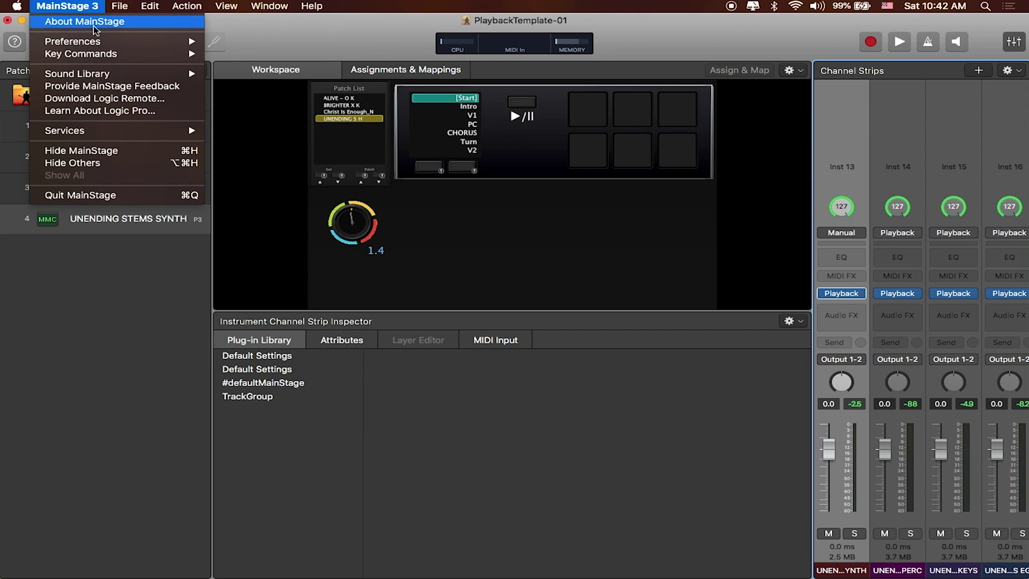
mouse_move(125, 44)
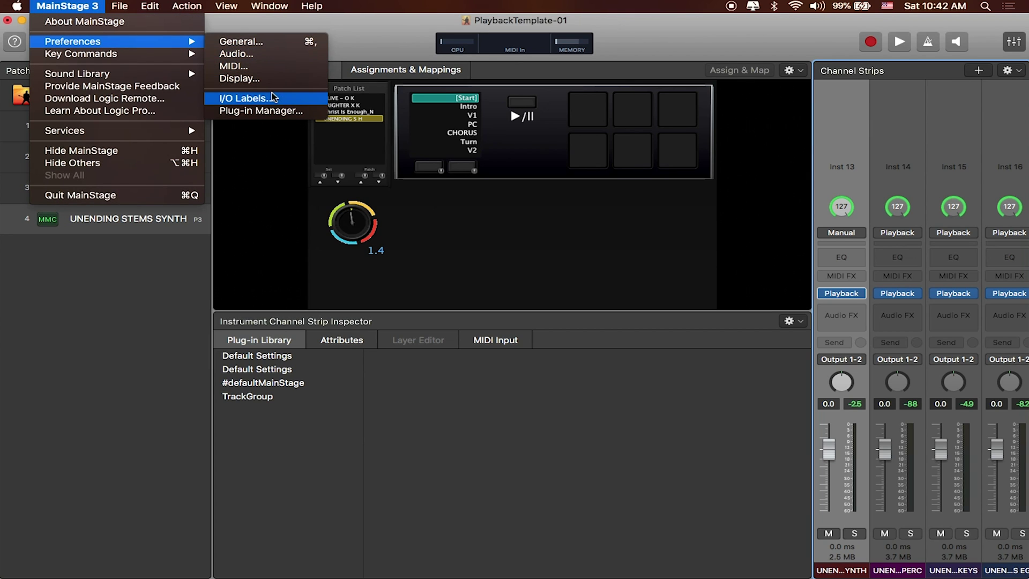
left_click(304, 103)
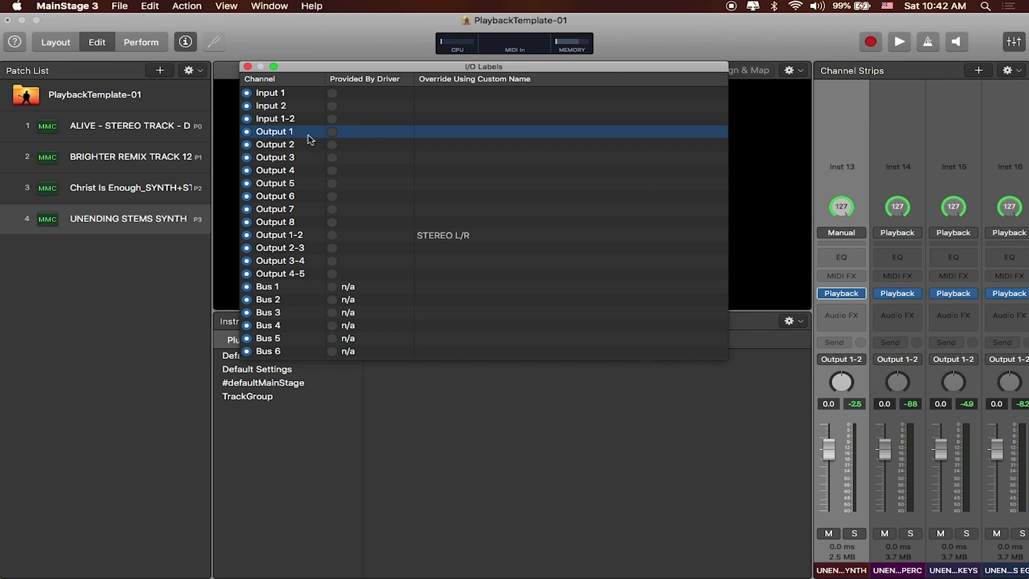
double_click(429, 134)
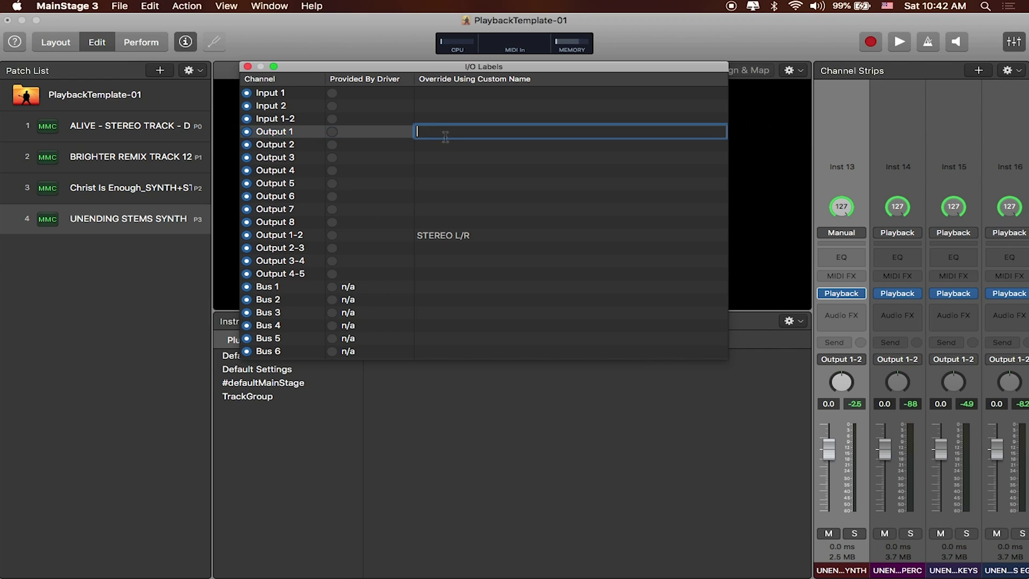
type("LEFT")
key("Return")
double_click(432, 145)
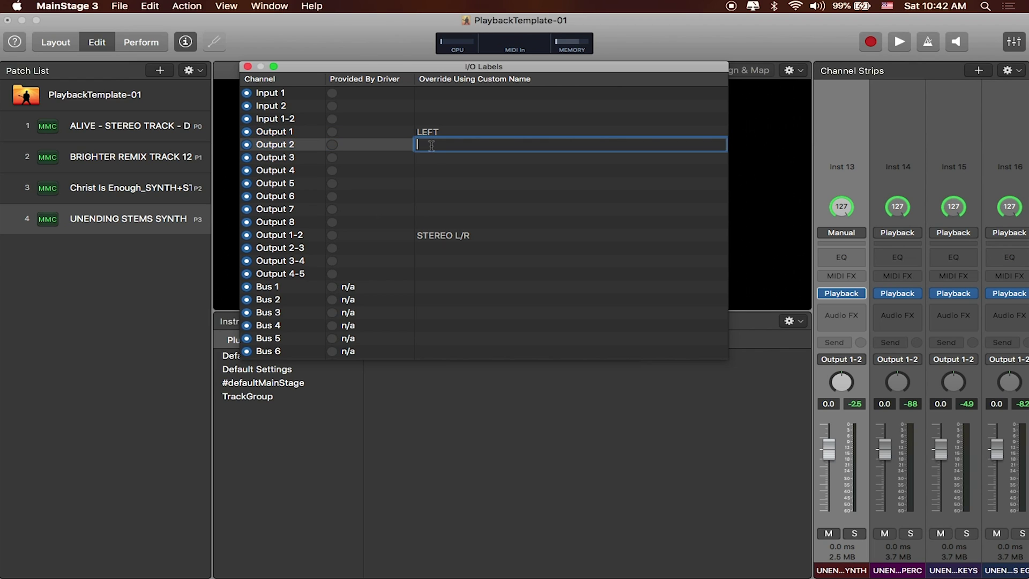
type("RIGHT")
key("Return")
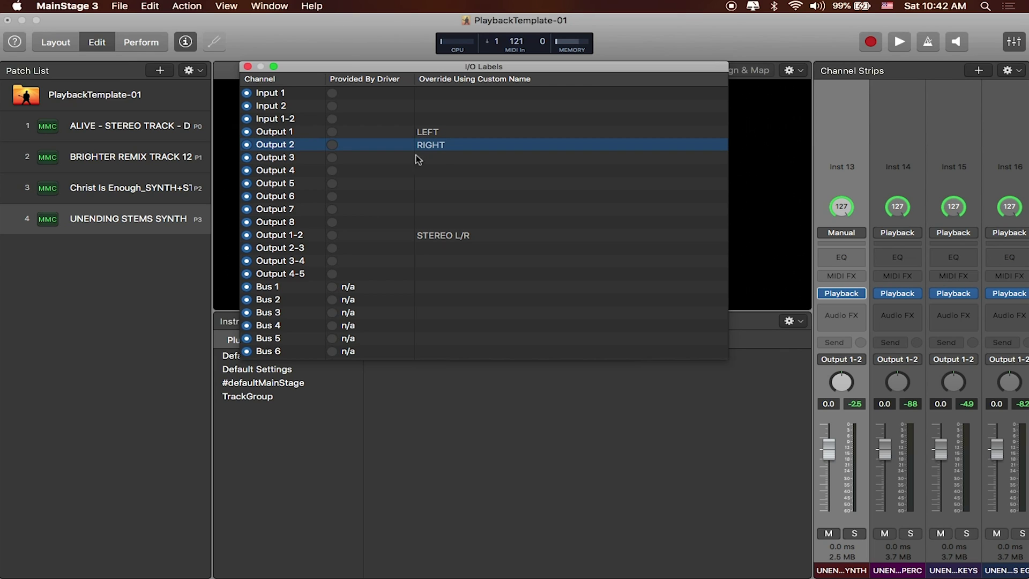
left_click(434, 160)
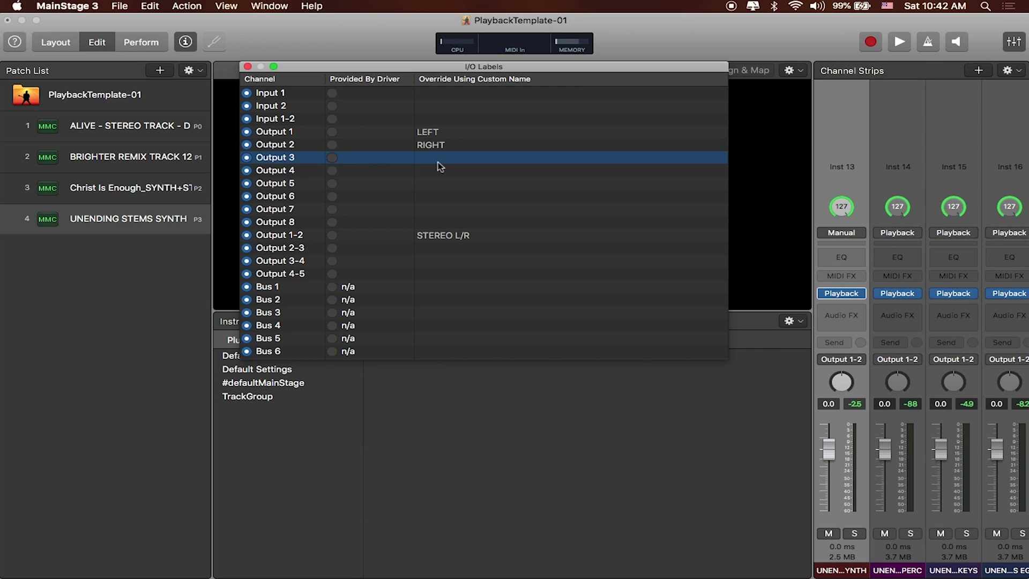
left_click(439, 162)
type("CLICK")
key("Return")
- Name Outputs 4–6 DRUMS, BASS and SYNTHS
left_click(431, 171)
left_click(431, 172)
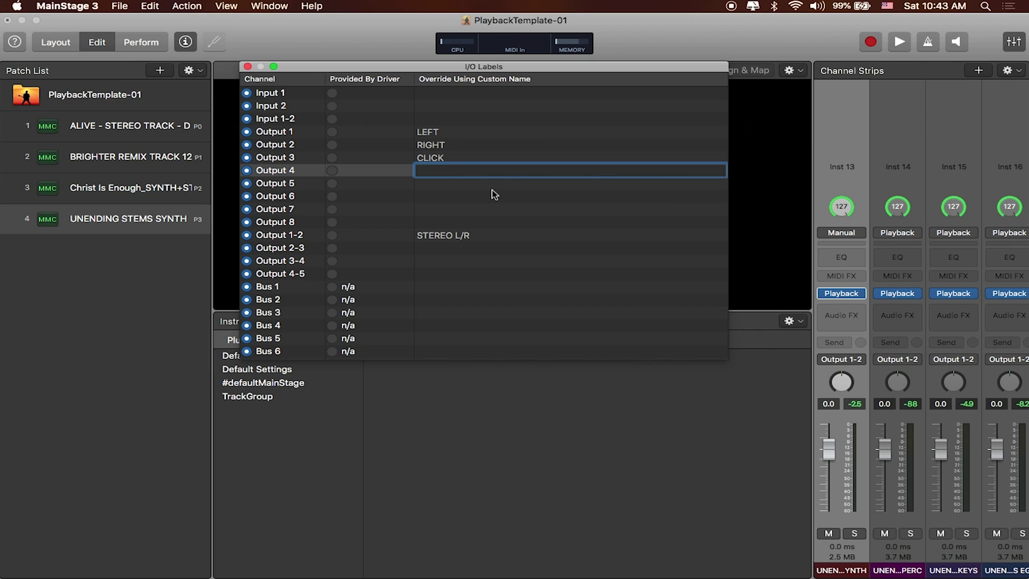
type("DRUMS")
key("Return")
double_click(431, 183)
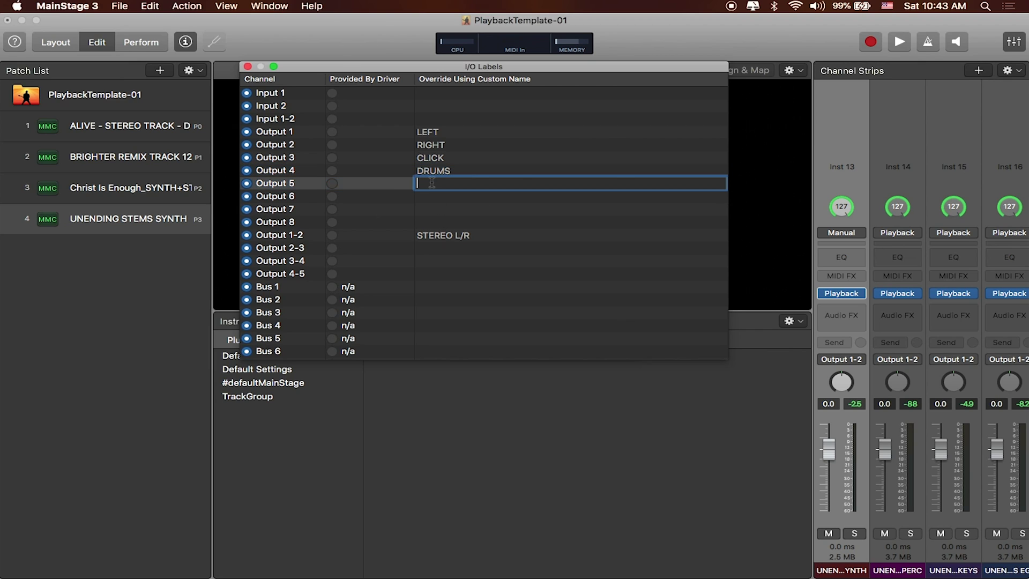
type("BASS")
key("Return")
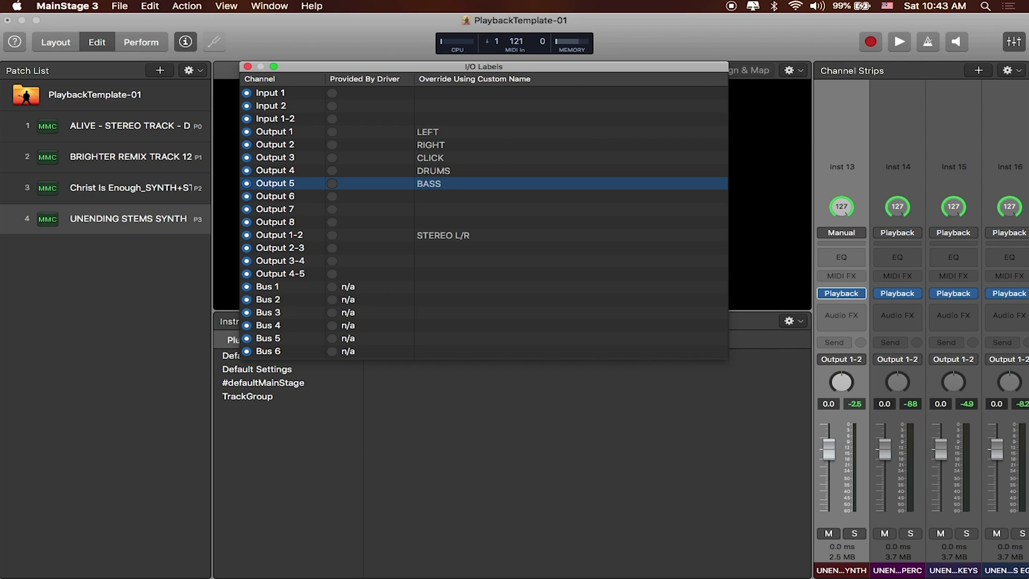
double_click(444, 197)
type("SYNTHS")
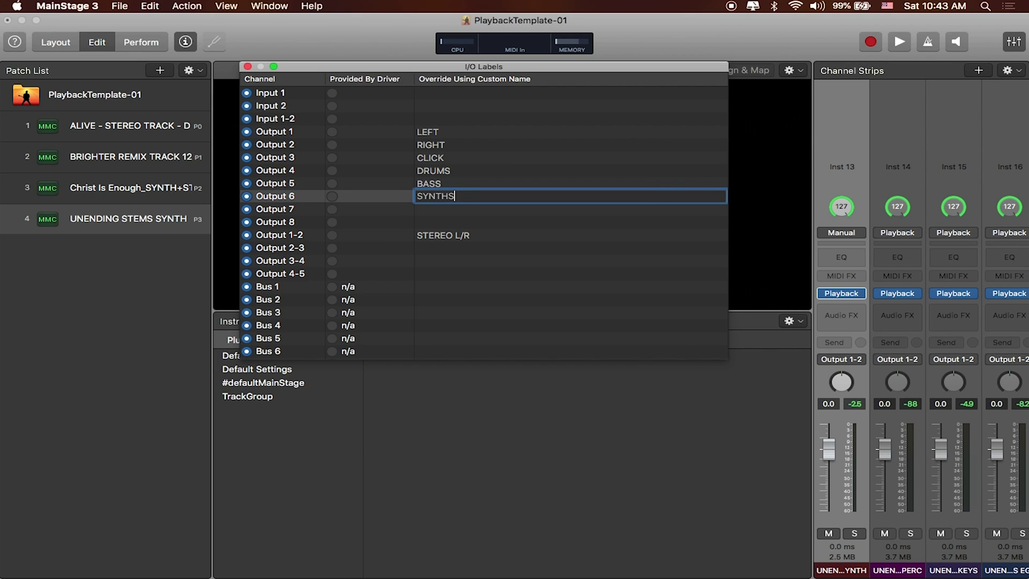
key("Return")
- Name Outputs 7 and 8 SFX and EXTRA, then point out the stereo pair rows
double_click(451, 210)
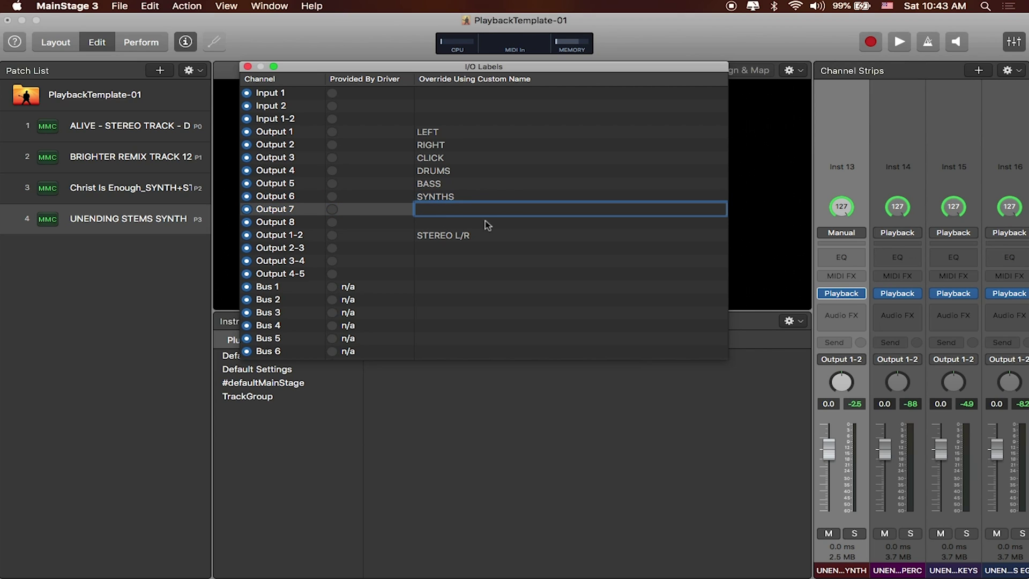
type("SFX")
key("Return")
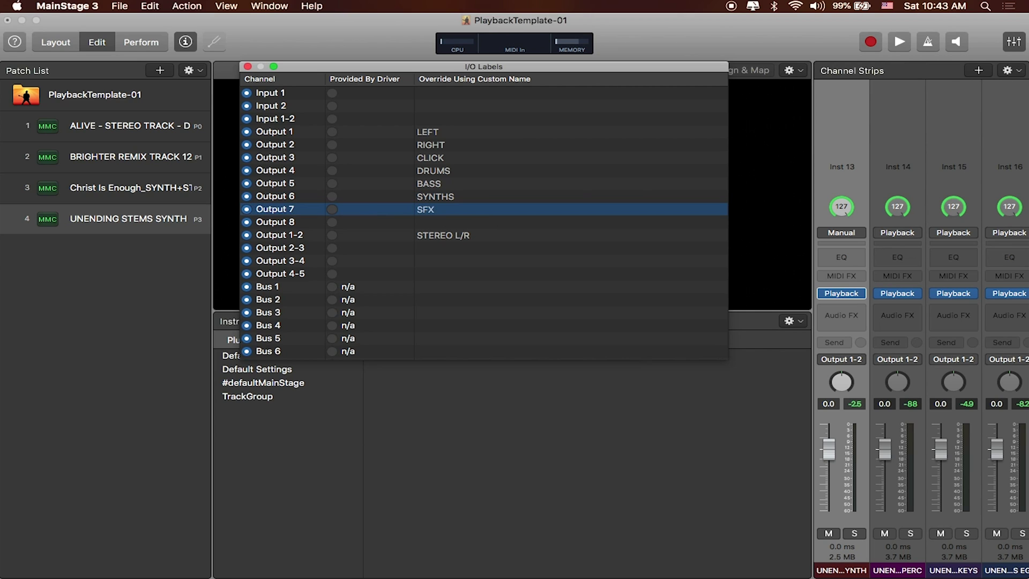
double_click(433, 221)
type("EX")
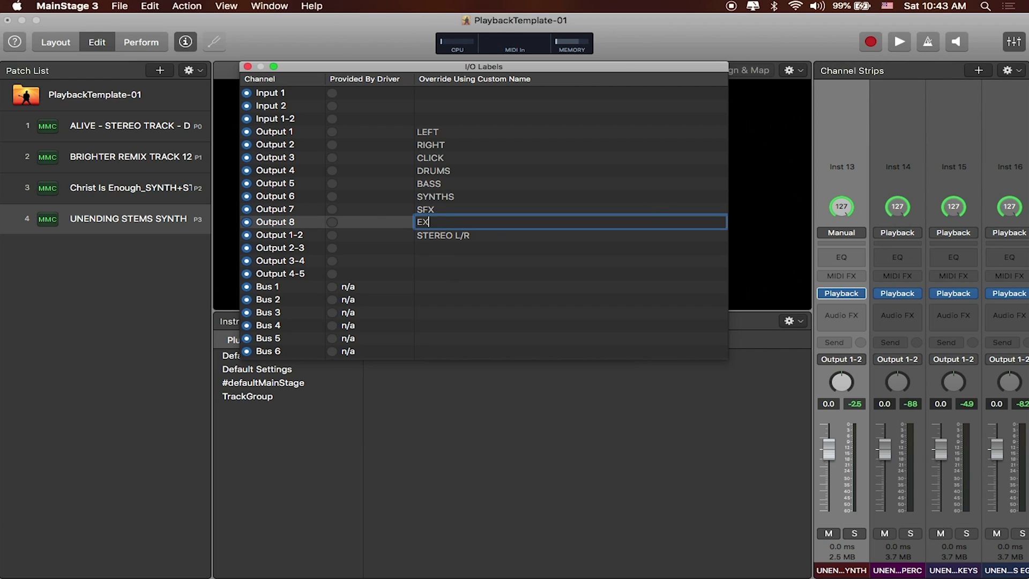
type("TRA")
key("Return")
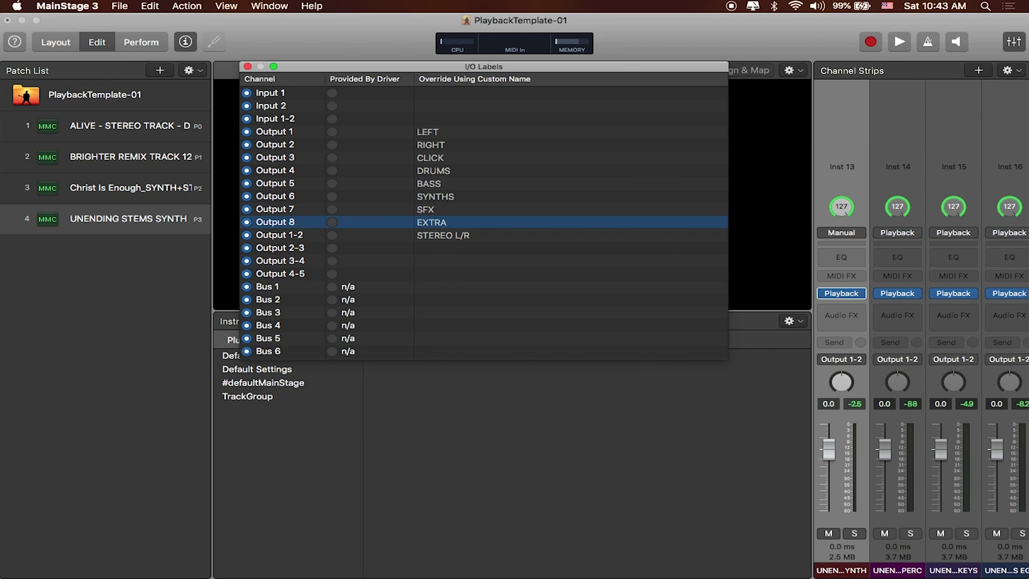
left_click(393, 246)
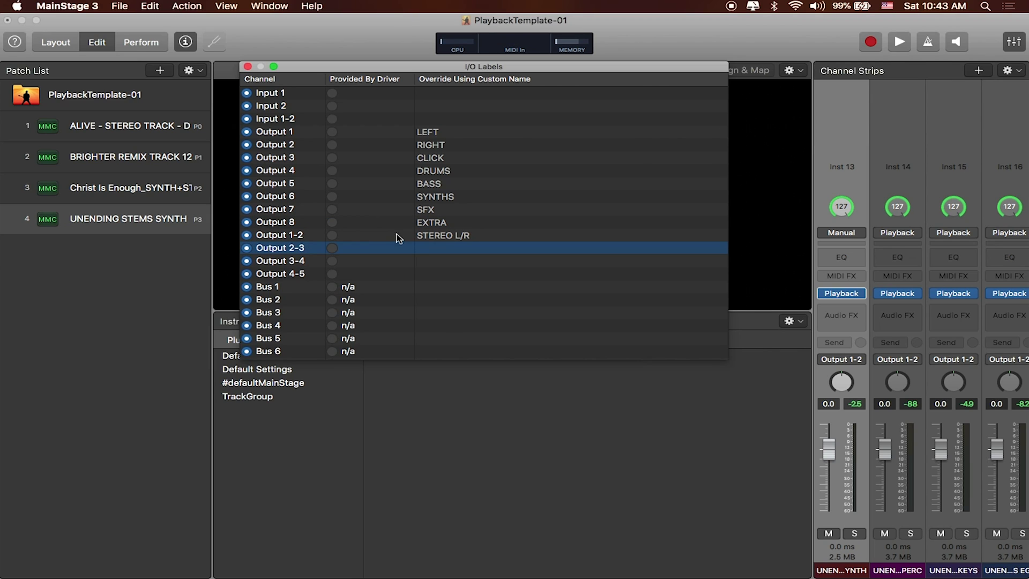
left_click(439, 237)
- Review the Output 2-3 and 3-4 stereo pair rows, then close the I/O Labels window
left_click(437, 247)
left_click(440, 261)
left_click(433, 252)
left_click(248, 66)
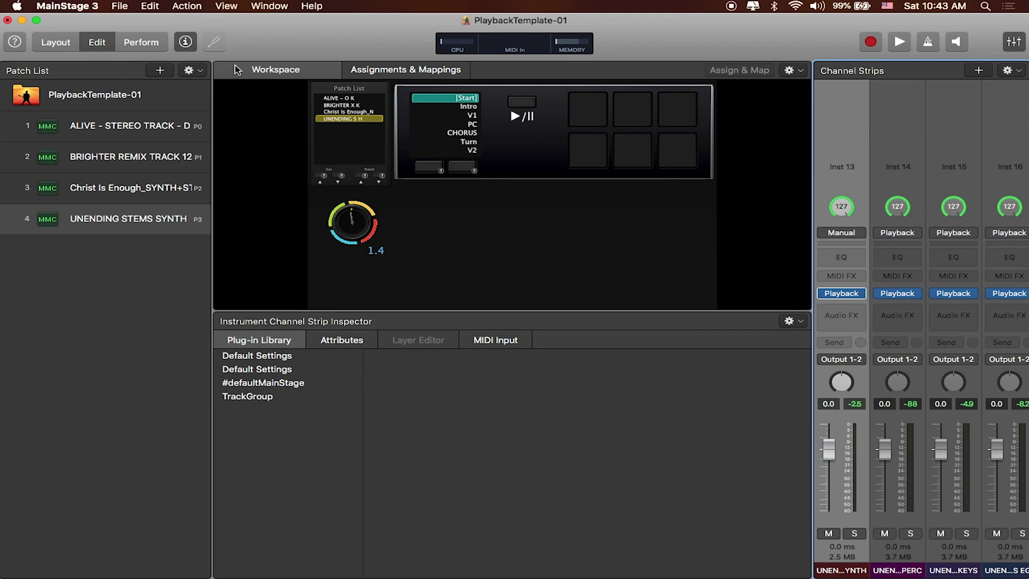
left_click(225, 6)
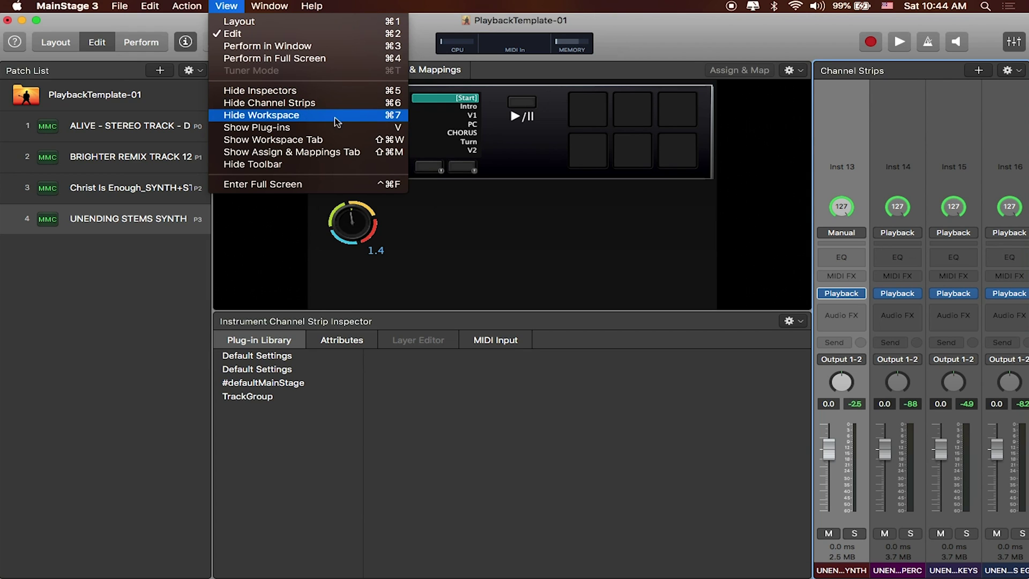
- Hide the workspace so only the Patch List and channel strips remain
left_click(339, 121)
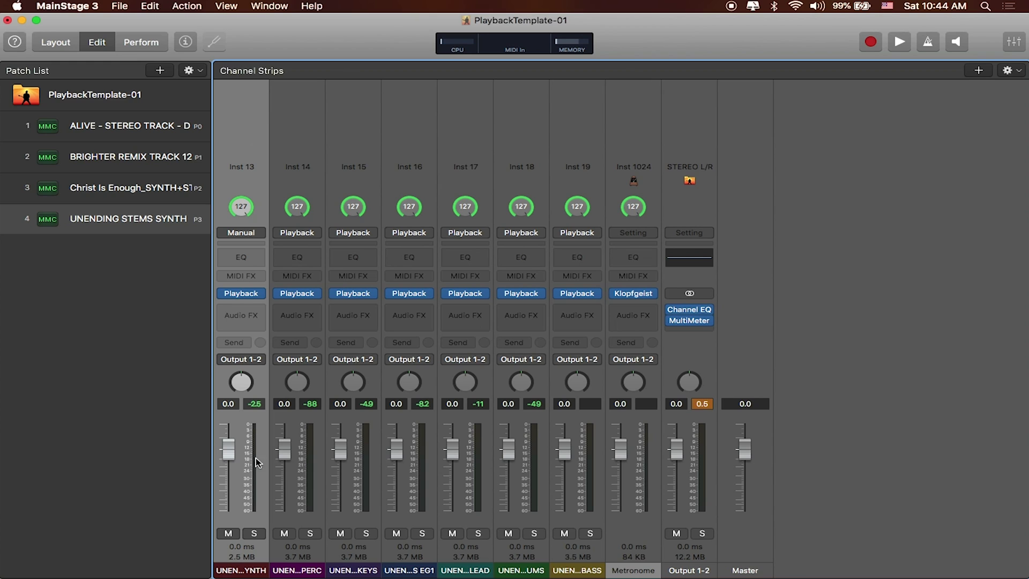
- Route Inst 13 to the mono SYNTHS output, then switch to the Christ Is Enough patch
left_click(263, 360)
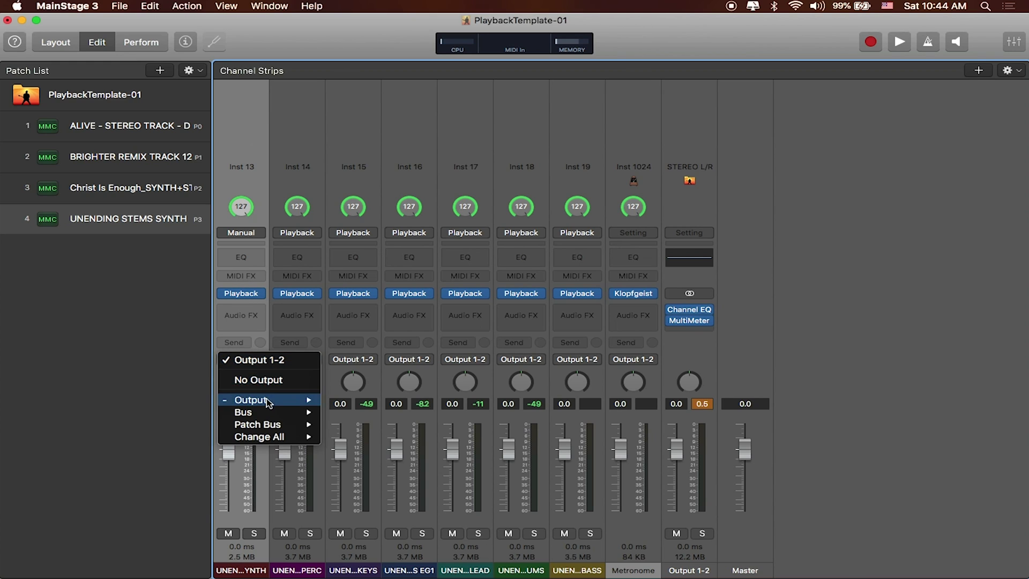
mouse_move(267, 401)
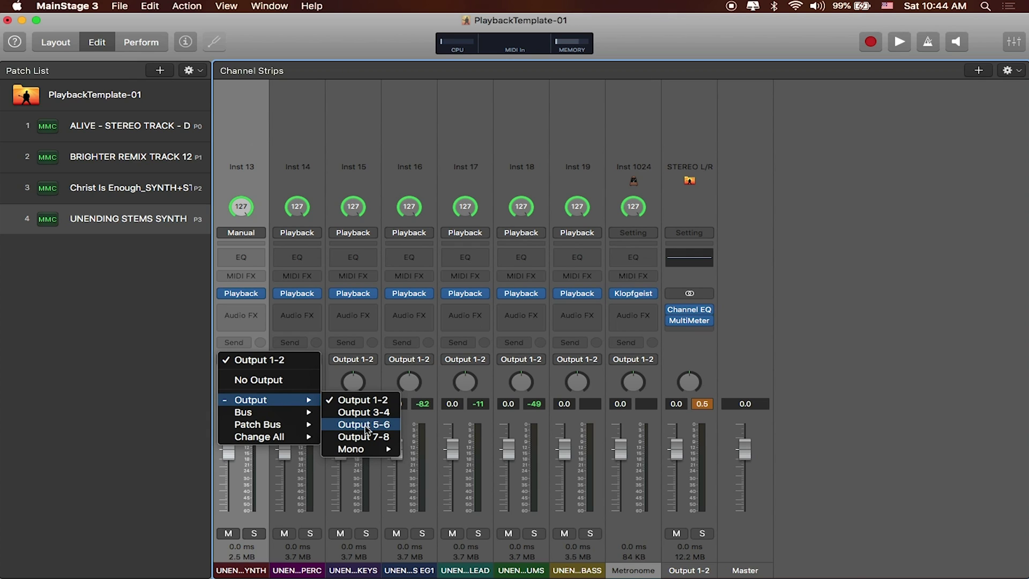
mouse_move(364, 450)
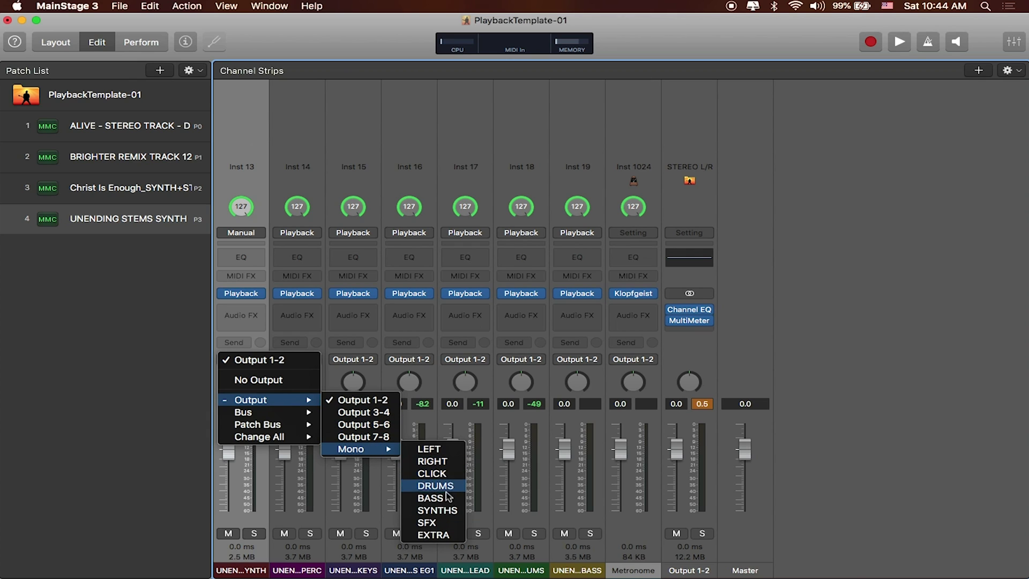
left_click(445, 512)
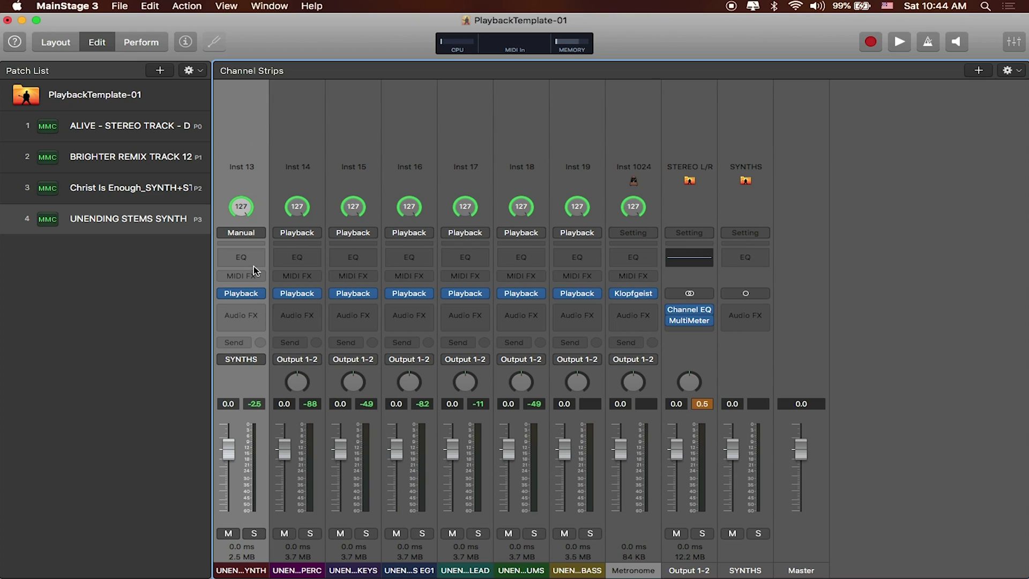
left_click(142, 190)
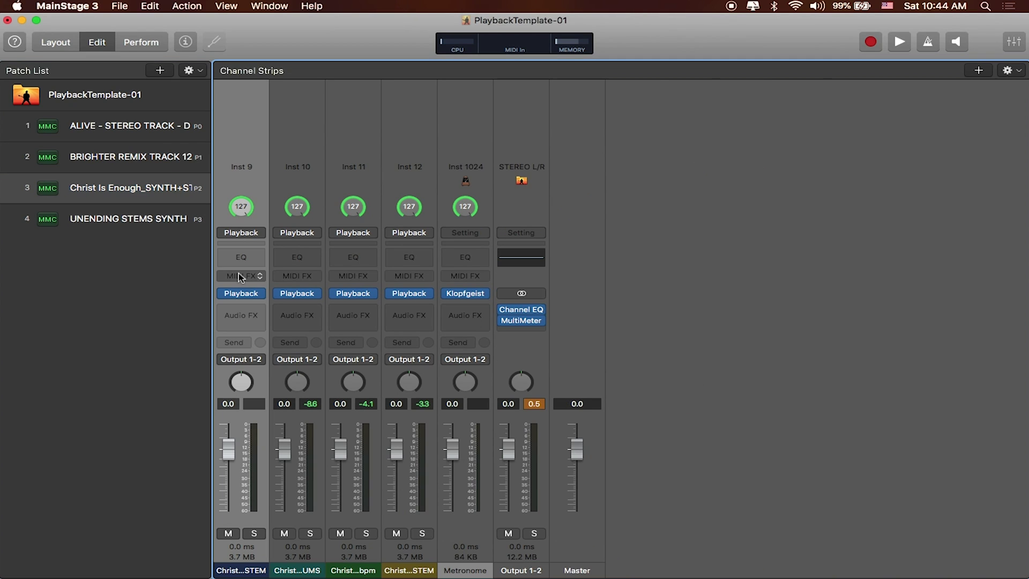
left_click(262, 359)
- Leave Inst 9's routing unchanged and widen the Patch List
mouse_move(275, 402)
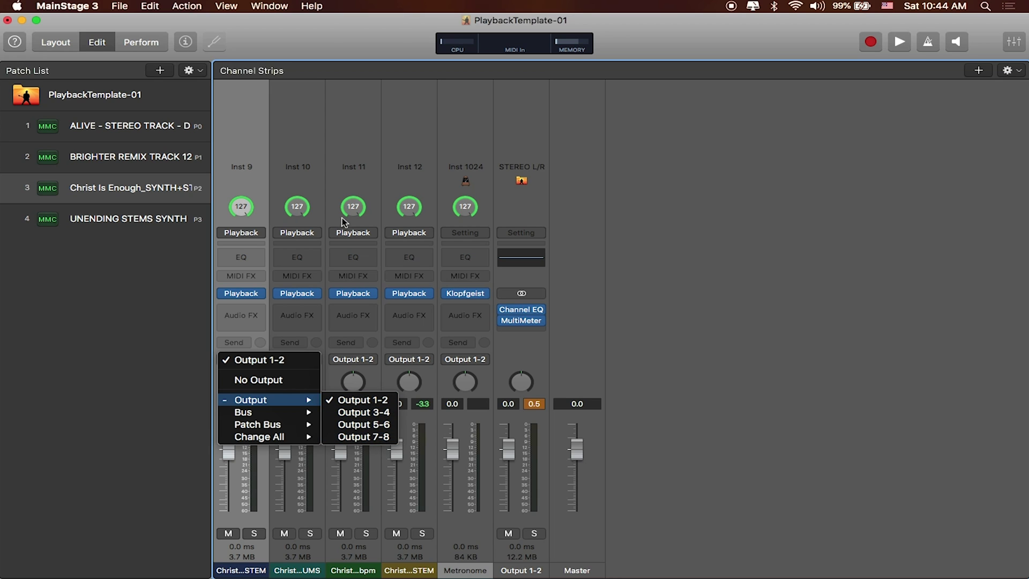
left_click(303, 152)
left_click(303, 152)
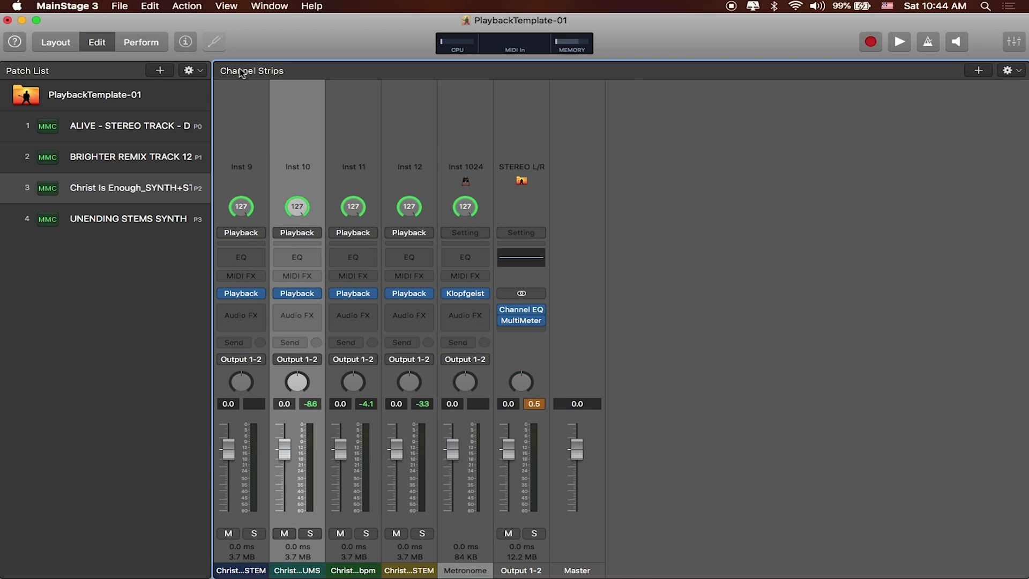
left_click_drag(241, 73, 242, 215)
- Load a mono Playback instrument on Inst 9, stopping its preview and closing the plug-in
left_click(264, 236)
mouse_move(279, 293)
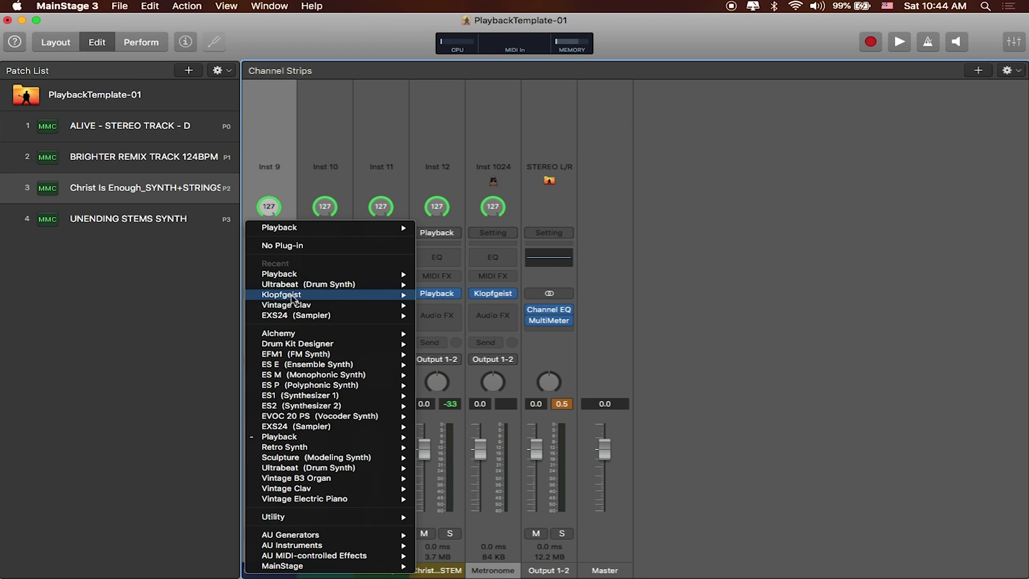
mouse_move(303, 439)
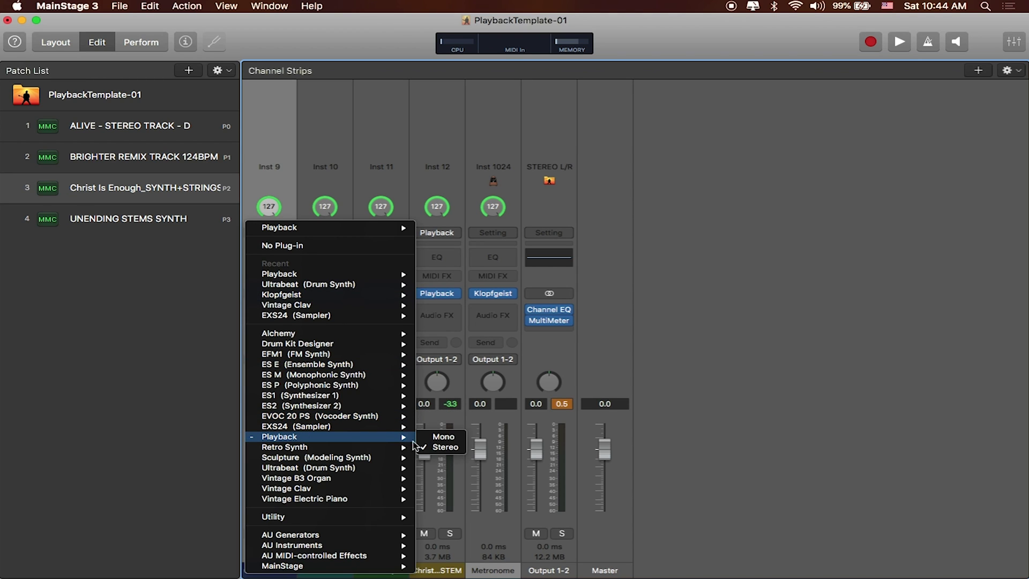
left_click(454, 446)
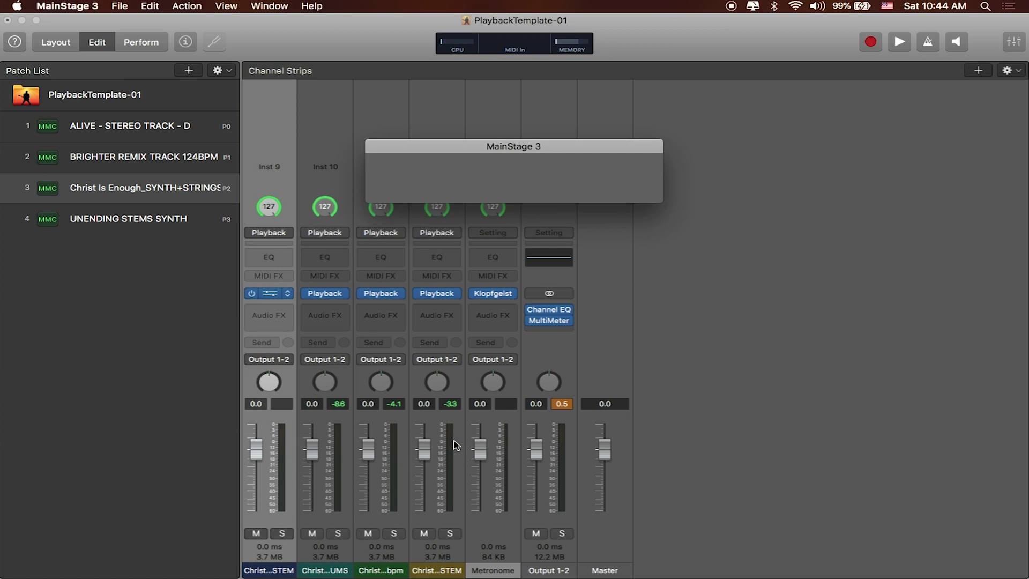
key("space")
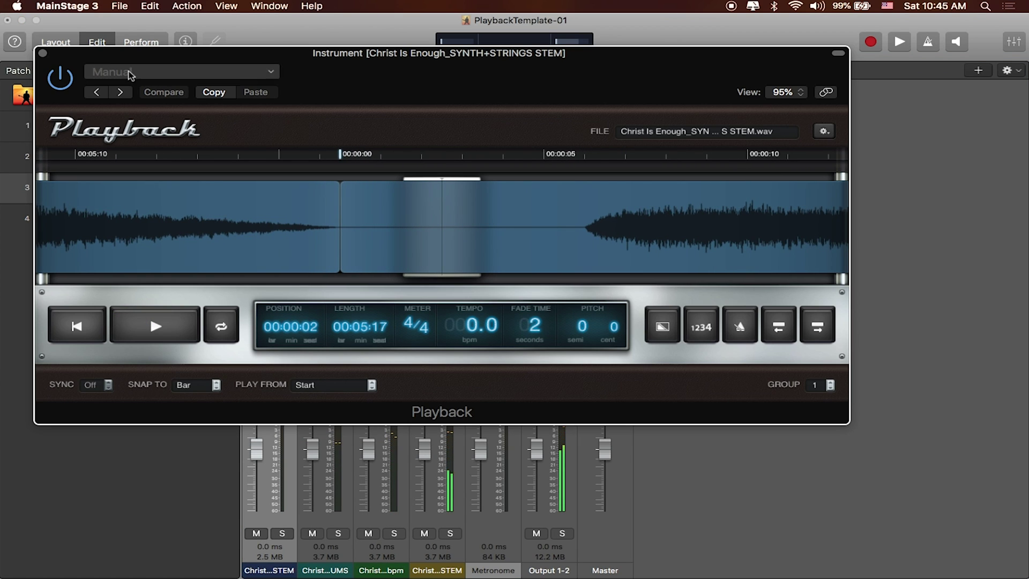
left_click(43, 54)
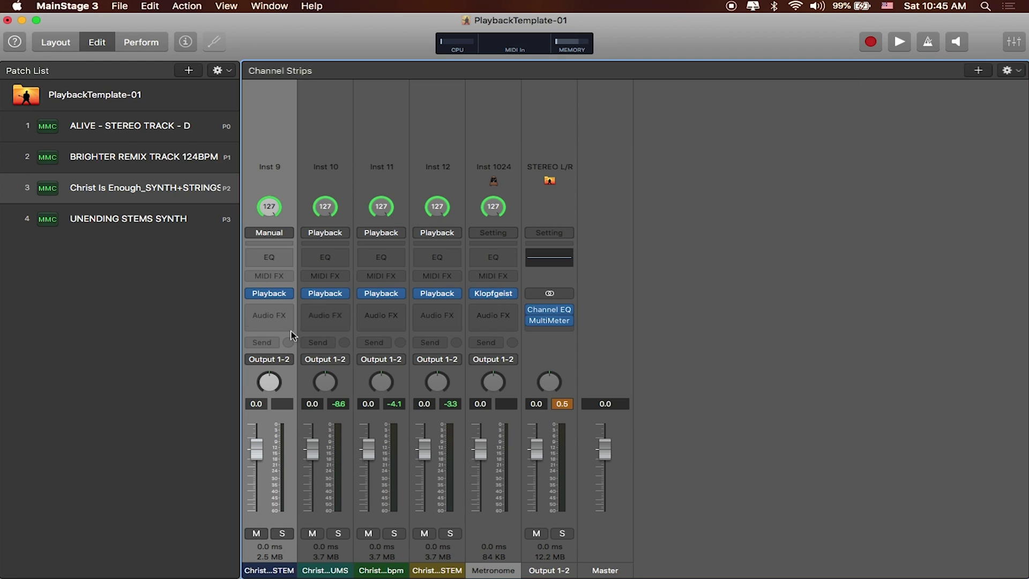
- Route Inst 9 to the mono SYNTHS output
left_click(287, 360)
mouse_move(295, 402)
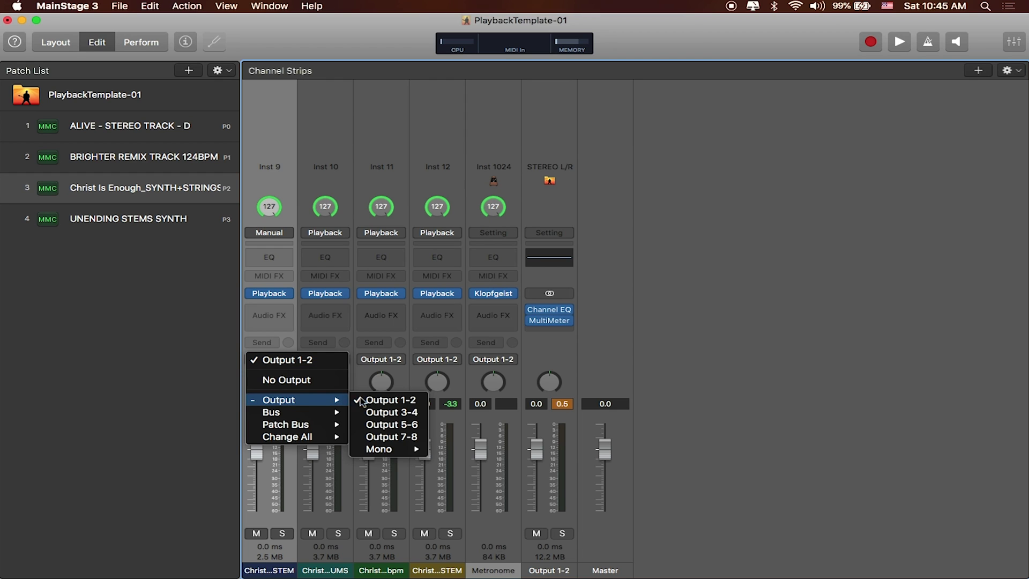
mouse_move(396, 452)
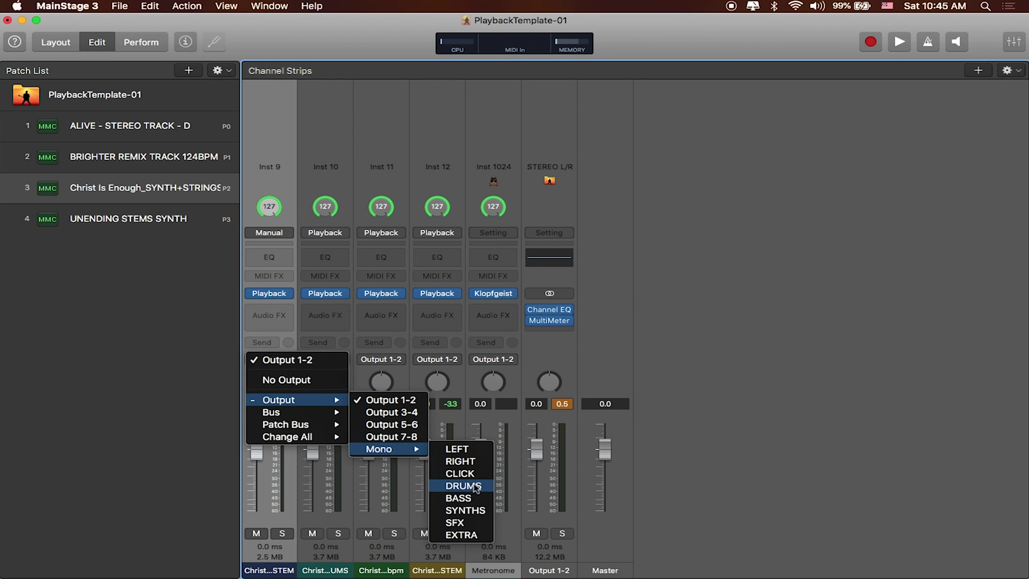
left_click(475, 511)
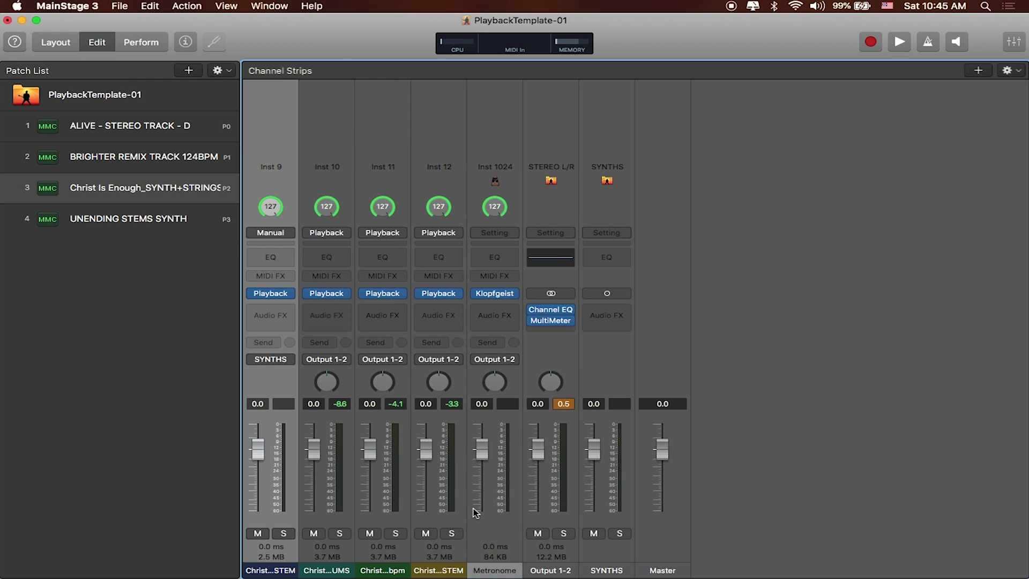
left_click(345, 140)
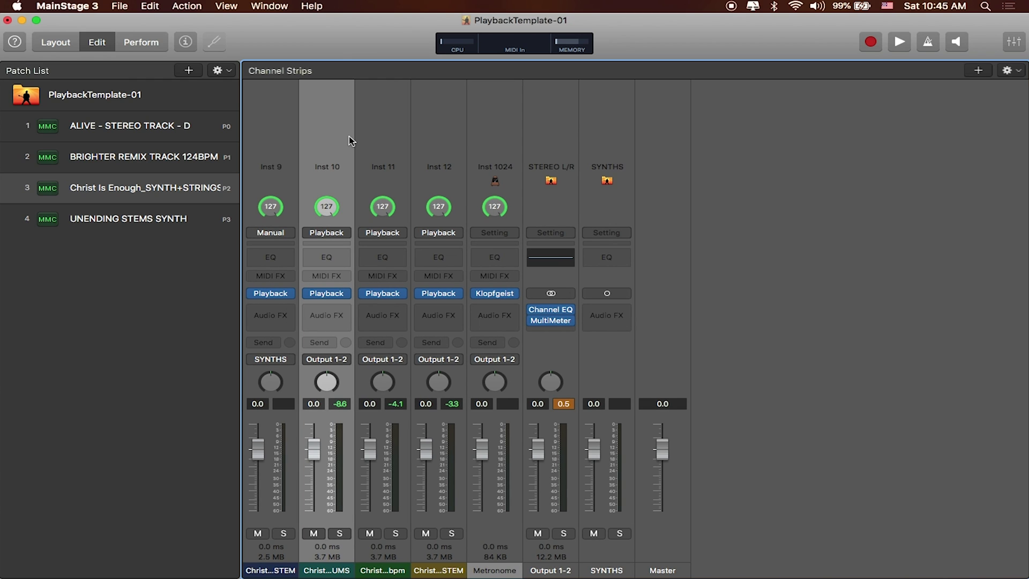
- Select Inst 10–12 together and load mono Playback on all three
left_click(436, 142, "shift")
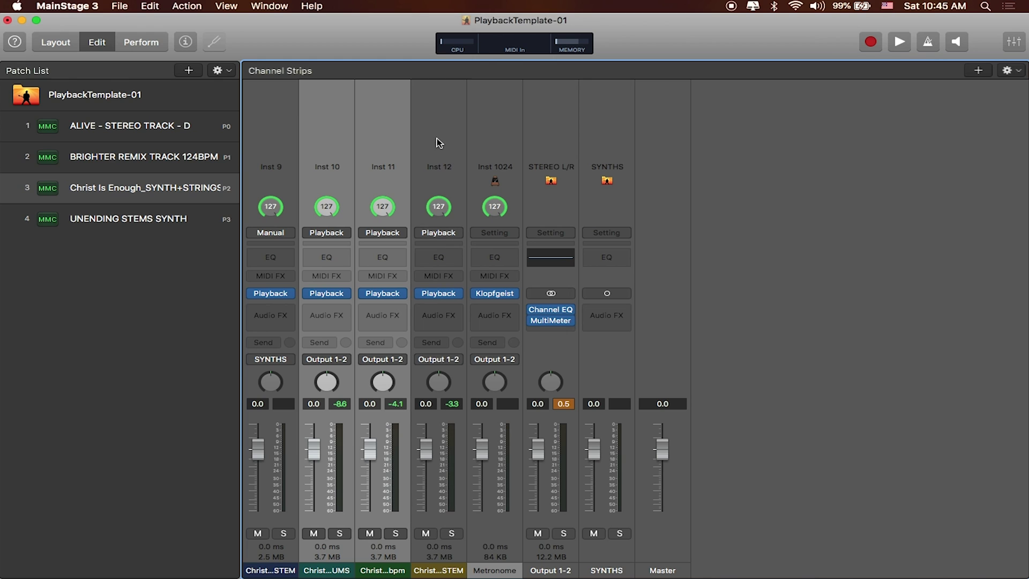
left_click(439, 142, "shift")
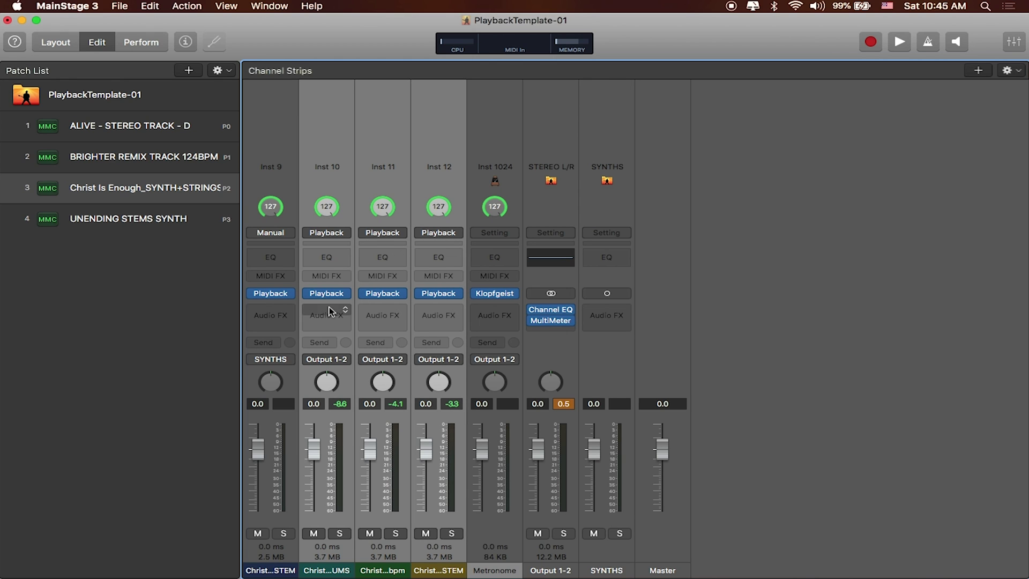
left_click(346, 299)
mouse_move(351, 298)
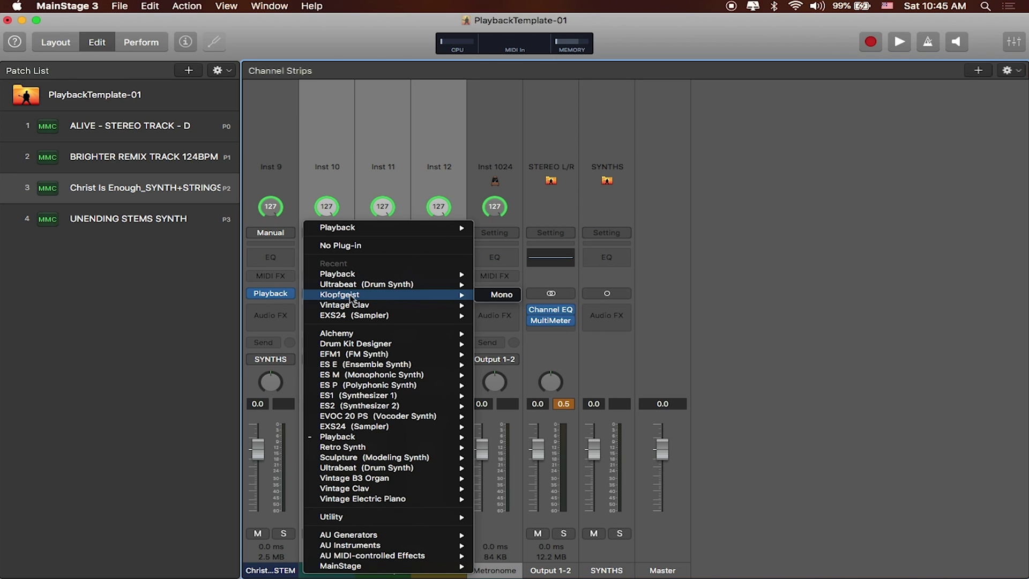
mouse_move(413, 276)
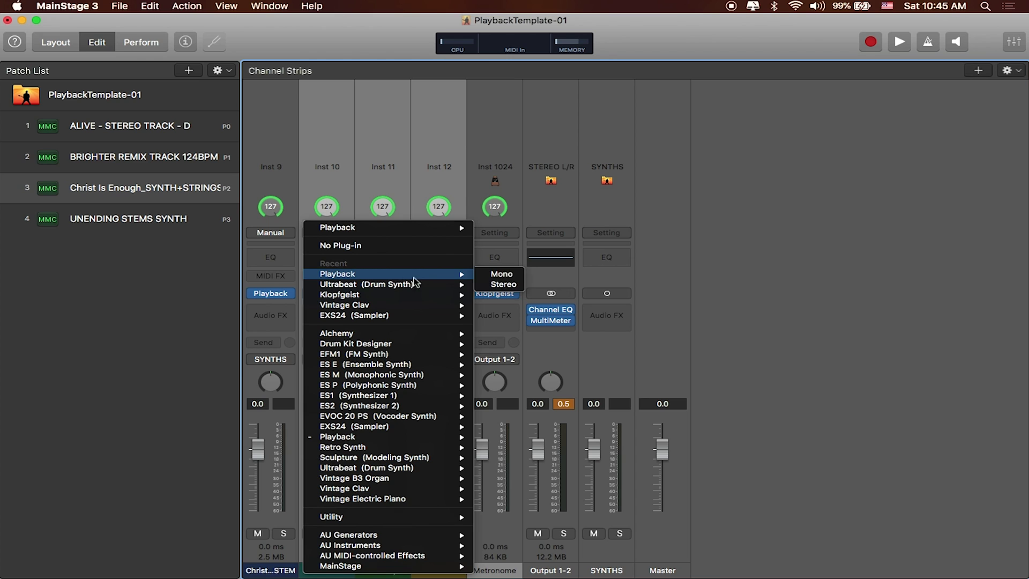
left_click(509, 276)
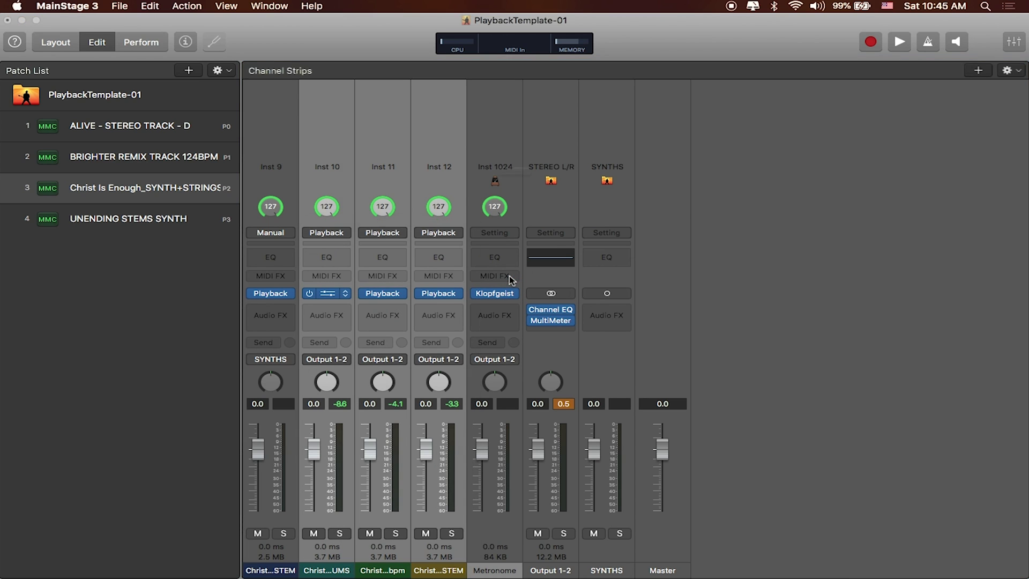
- Route Inst 10–12 to the mono EXTRA output
left_click(347, 362)
mouse_move(360, 400)
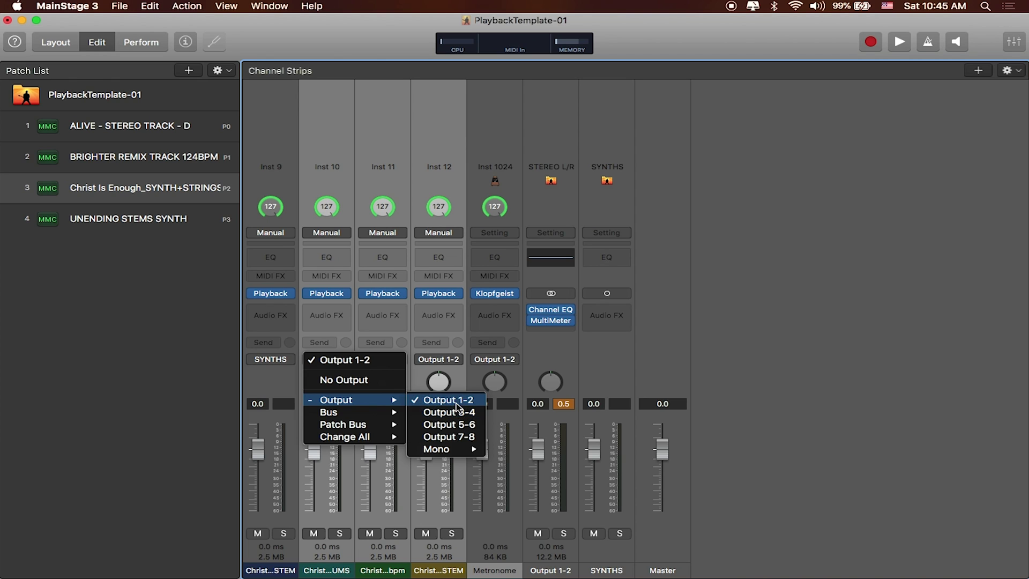
mouse_move(446, 453)
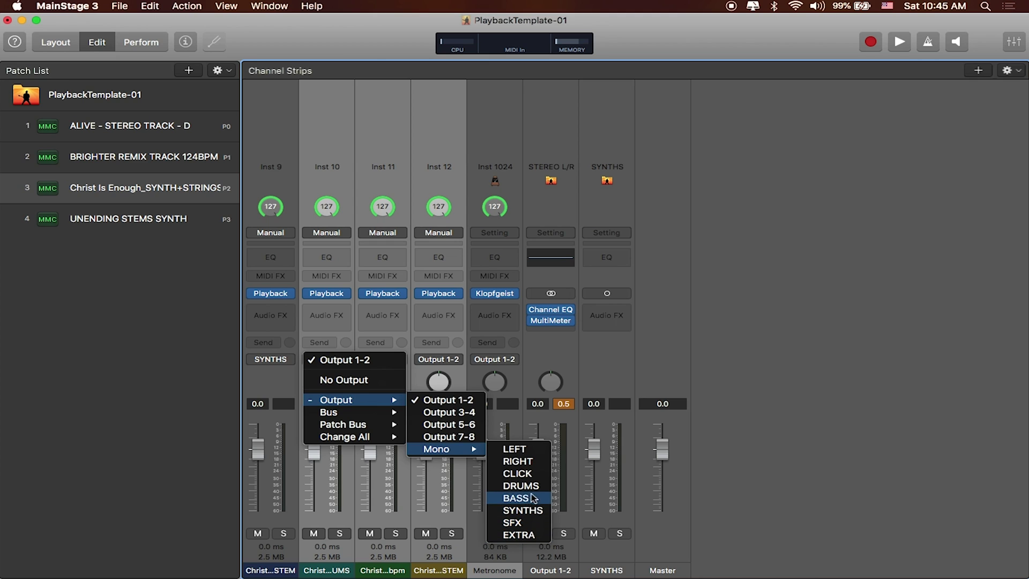
left_click(519, 535)
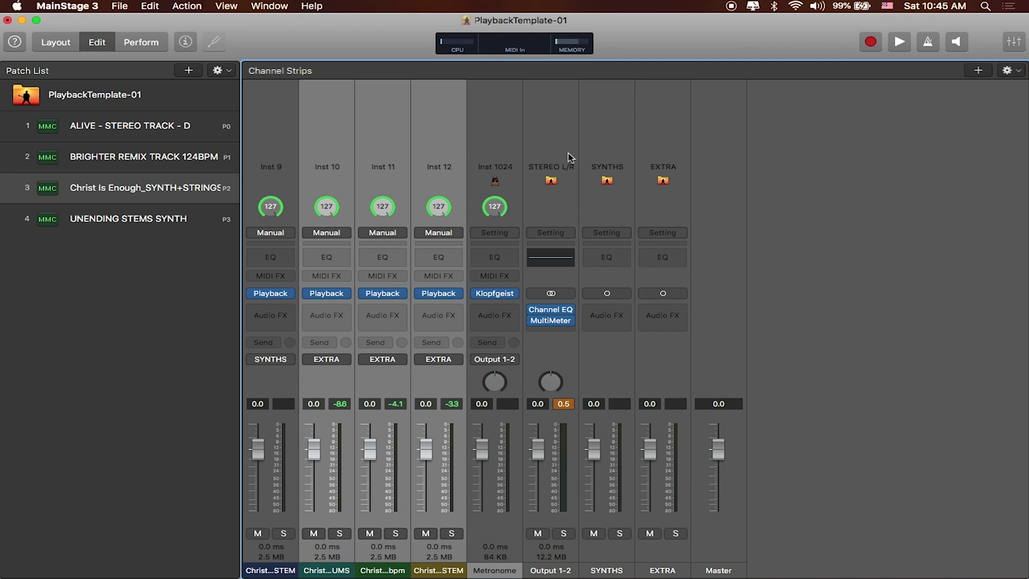